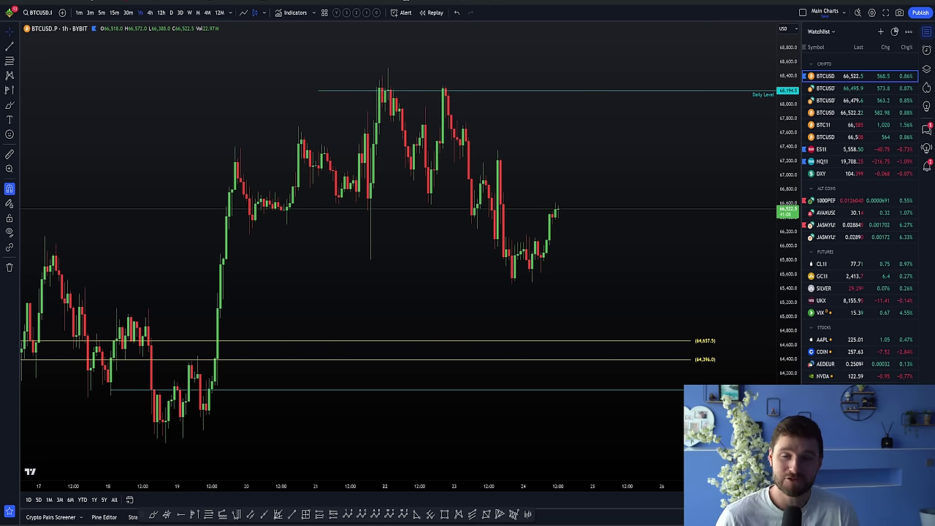
scroll(564, 251, up, 5)
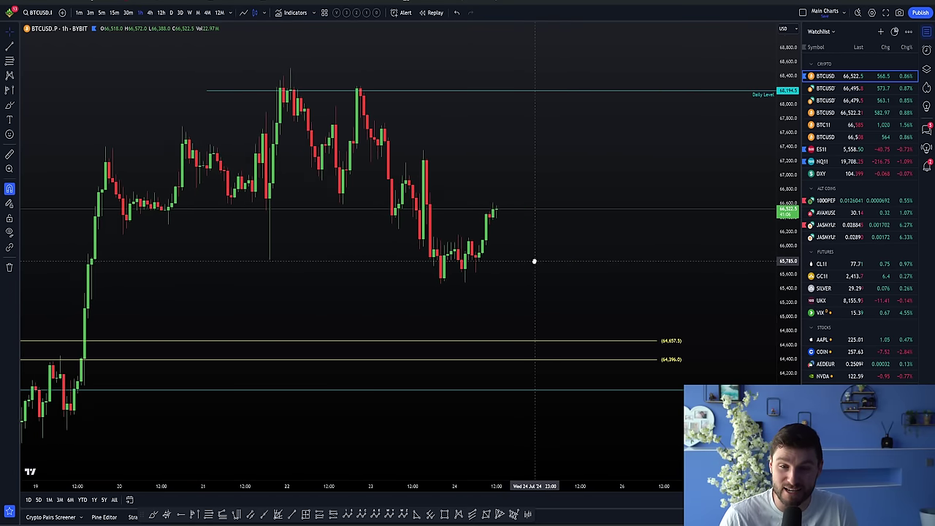
scroll(518, 279, up, 1)
scroll(483, 315, down, 3)
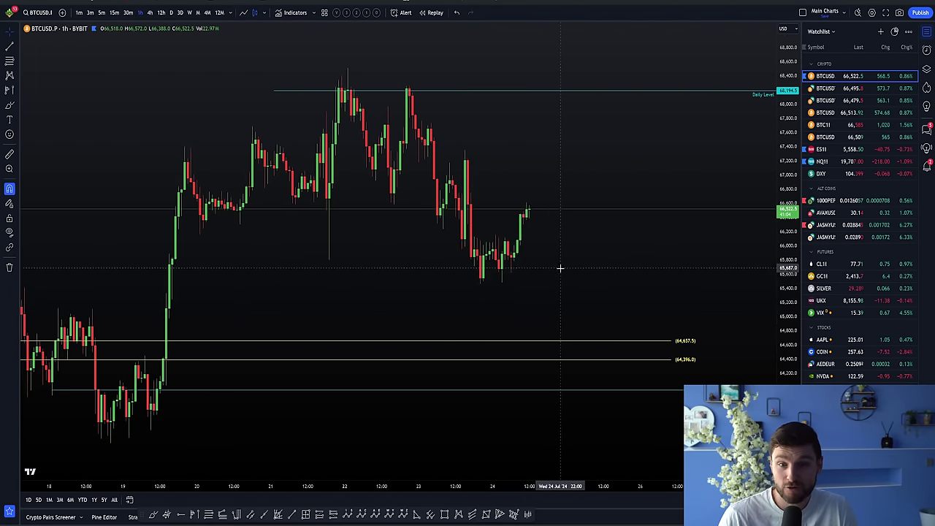
scroll(438, 271, down, 1)
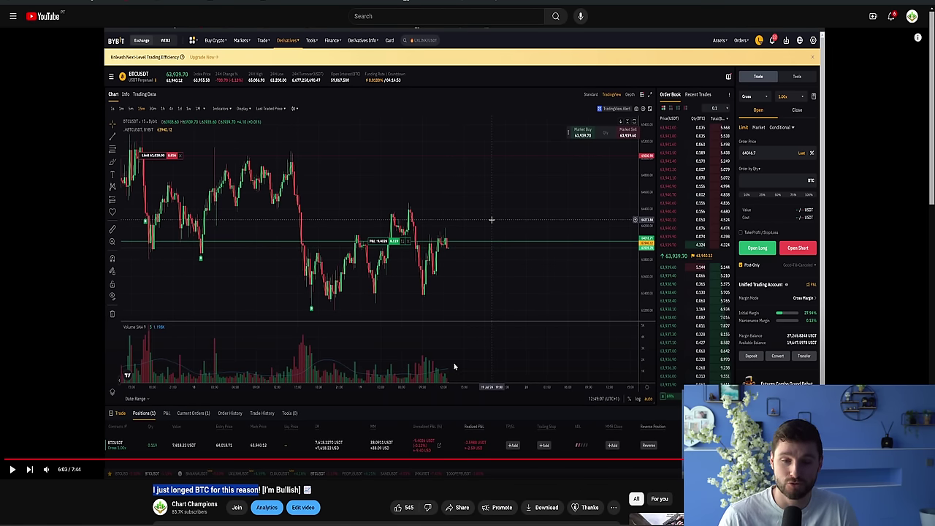
- Examine the BTCUSDT long position in the paused YouTube video, view it full screen, and compare it with the TradingView hourly chart
click(153, 491)
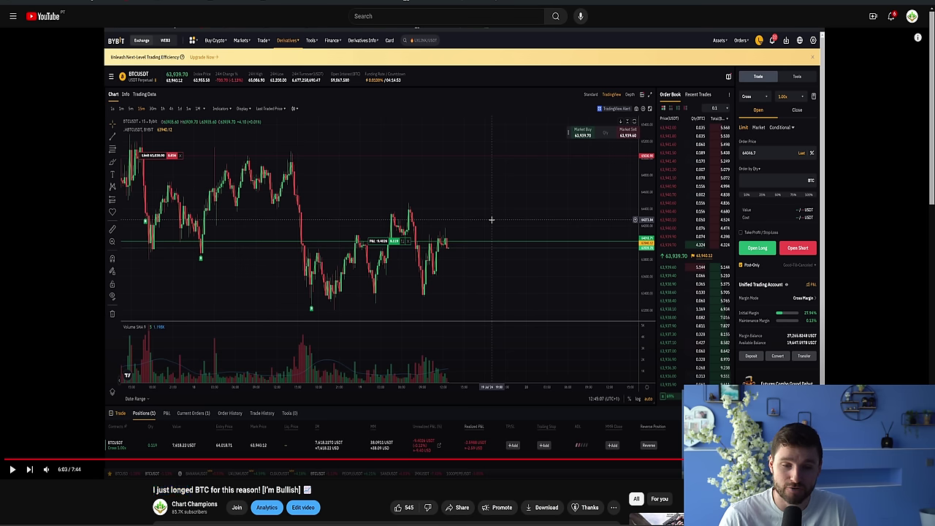
double_click(391, 358)
click(475, 342)
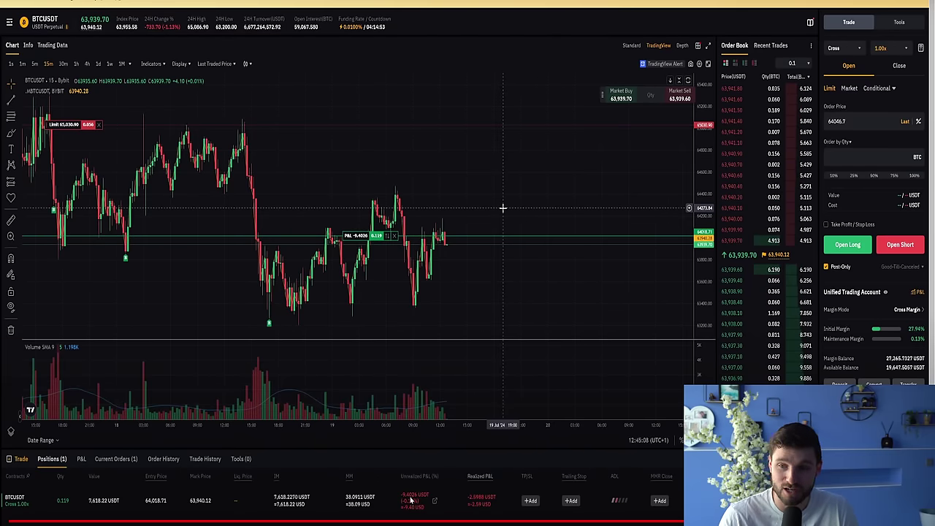
double_click(735, 262)
click(147, 2)
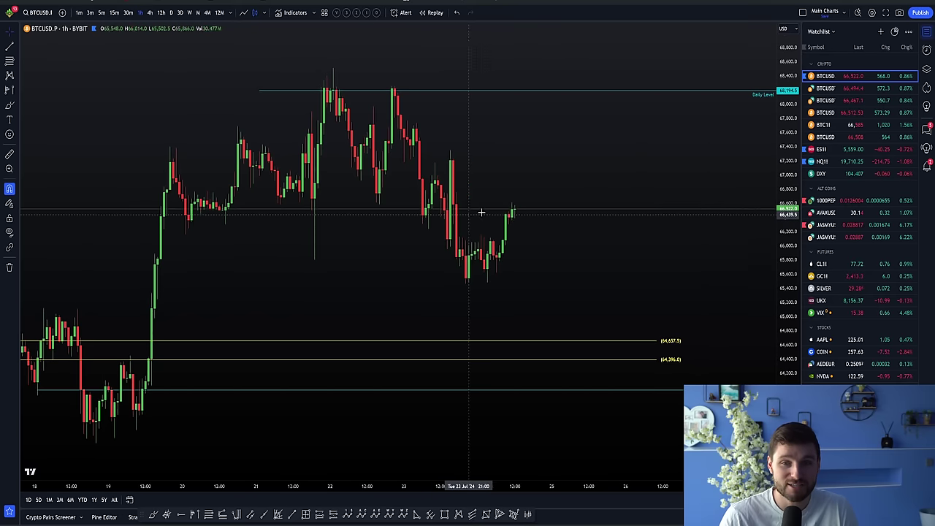
key(alt+Tab)
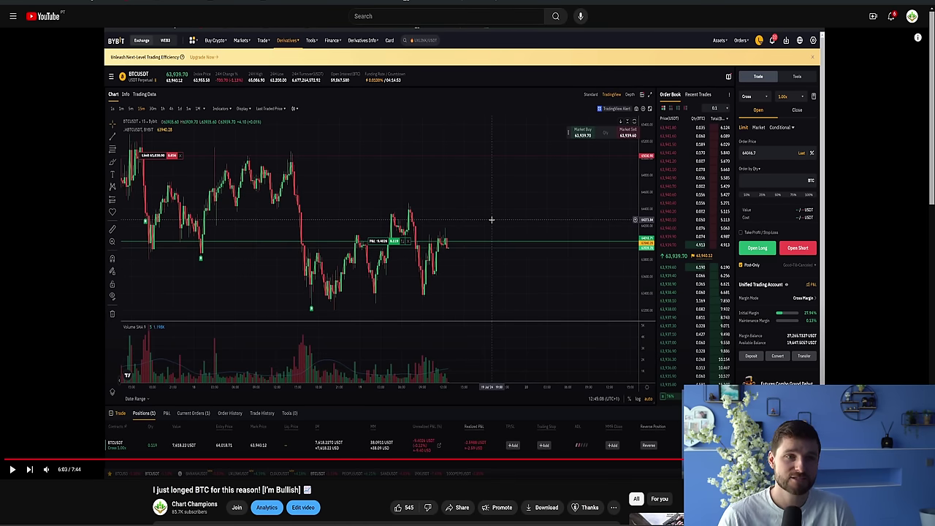
key(alt+Tab)
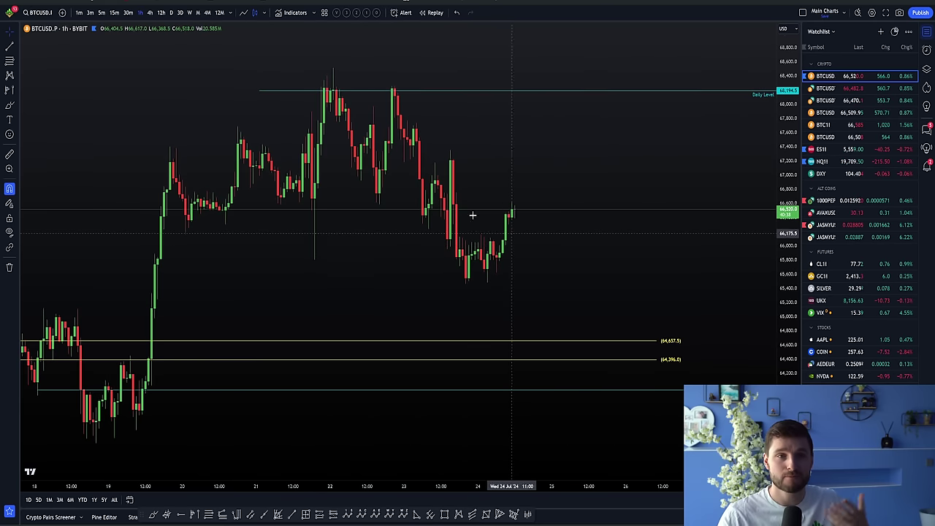
key(alt+Tab)
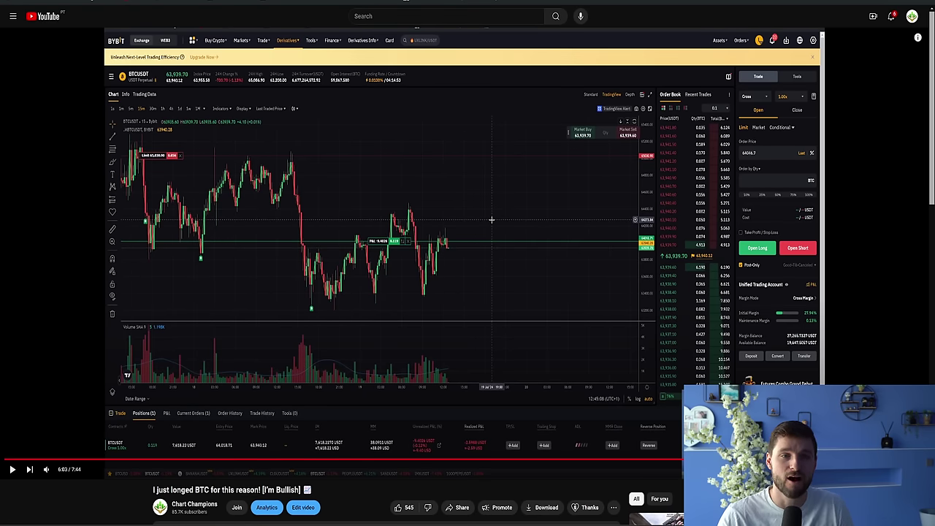
key(alt+Tab)
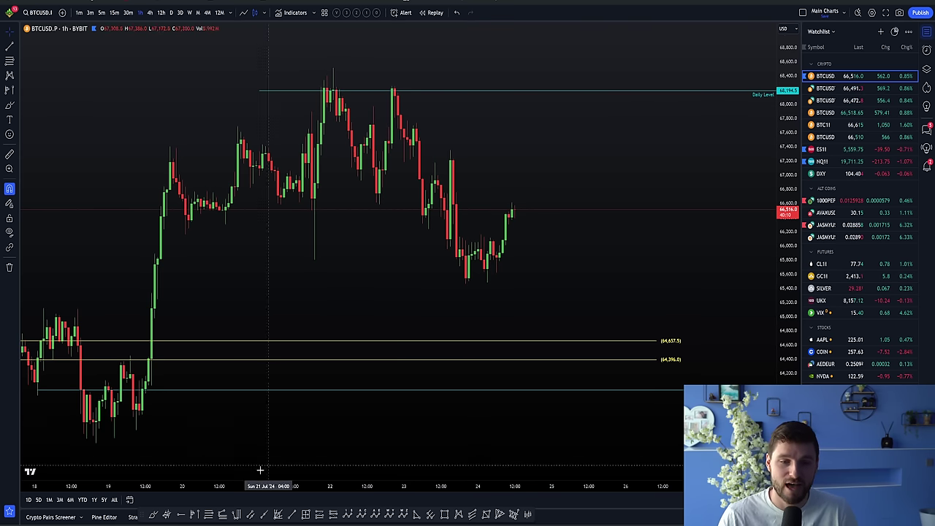
- Brush a horizontal line at about 65,800 and a curve dipping below it and rising to about 68,000, and undo the strokes
mouse_move(333, 70)
mouse_down()
mouse_move(358, 171)
mouse_move(380, 157)
mouse_move(393, 88)
mouse_move(412, 239)
mouse_move(443, 151)
mouse_move(467, 282)
mouse_move(541, 167)
mouse_move(648, 367)
mouse_up()
key(ctrl+z)
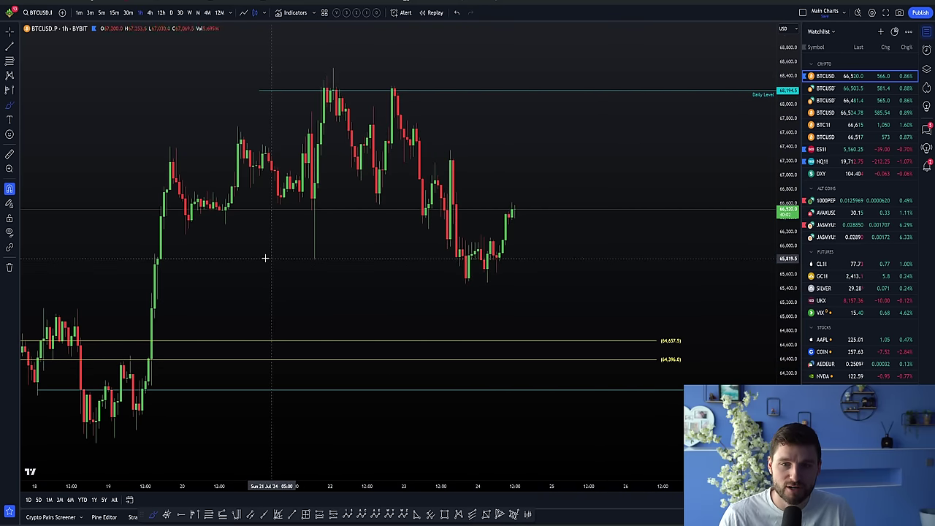
drag(267, 256, 599, 260)
scroll(600, 260, up, 2)
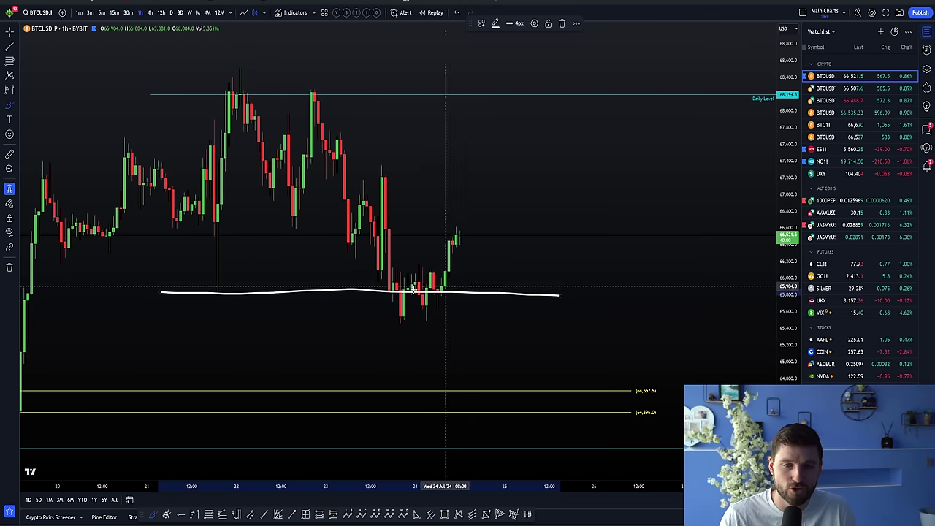
mouse_move(378, 282)
mouse_down()
mouse_move(453, 255)
mouse_move(534, 107)
mouse_up()
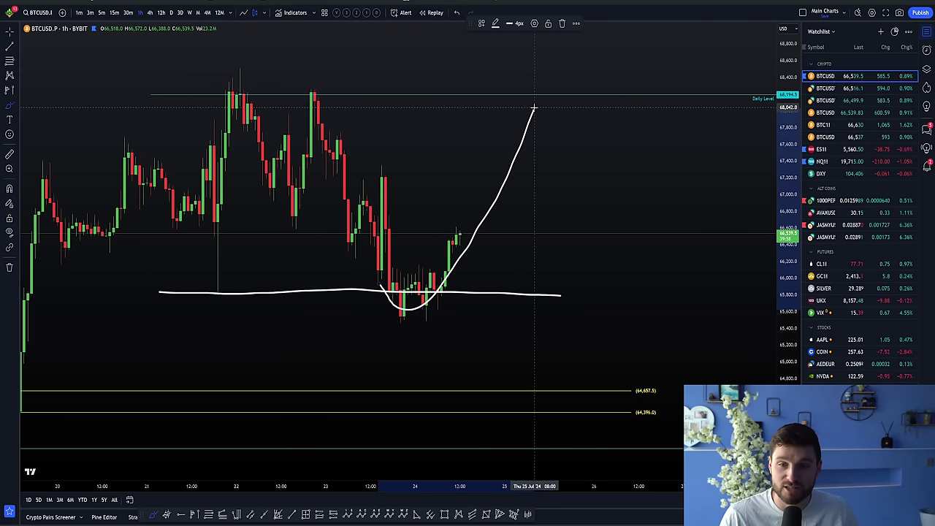
key(ctrl+z)
key(ctrl+z)
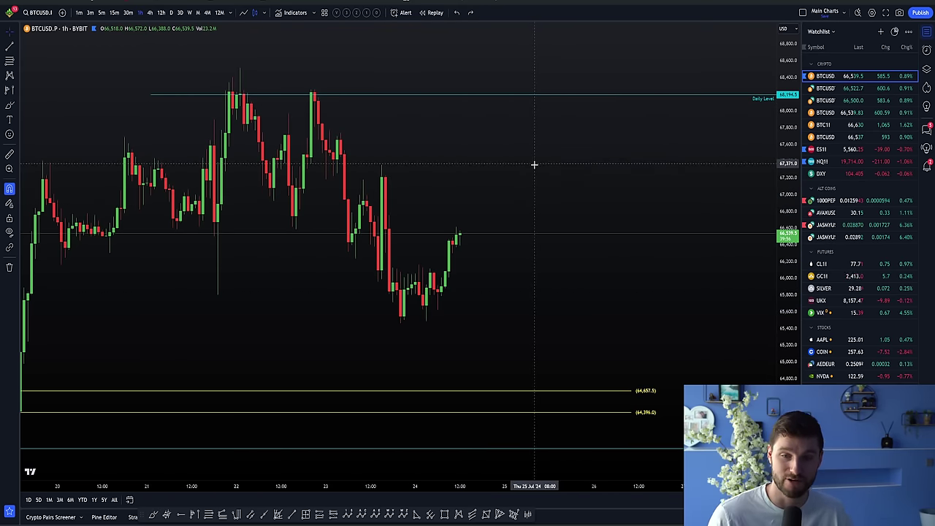
- Examine the hourly BTC price action around the July 22 highs and the July 23 sell-off
scroll(517, 201, down, 3)
scroll(515, 199, up, 1)
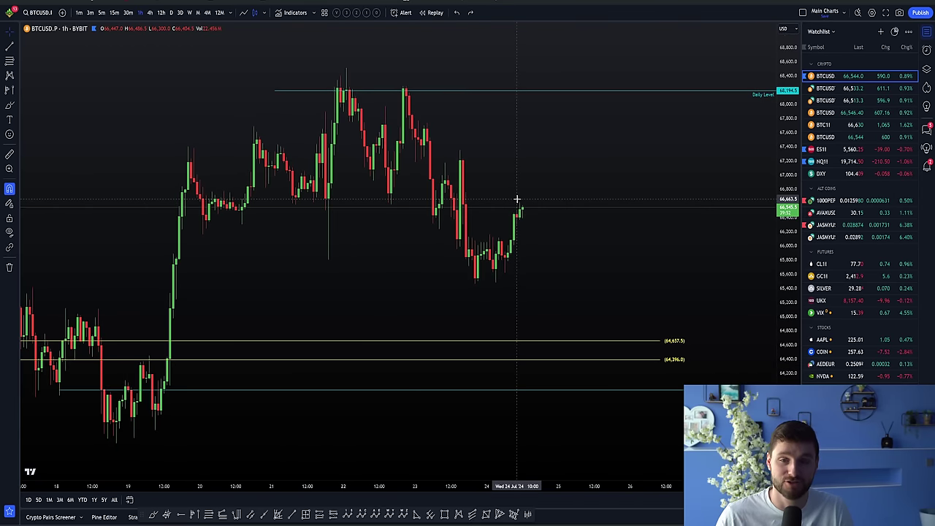
scroll(526, 234, down, 1)
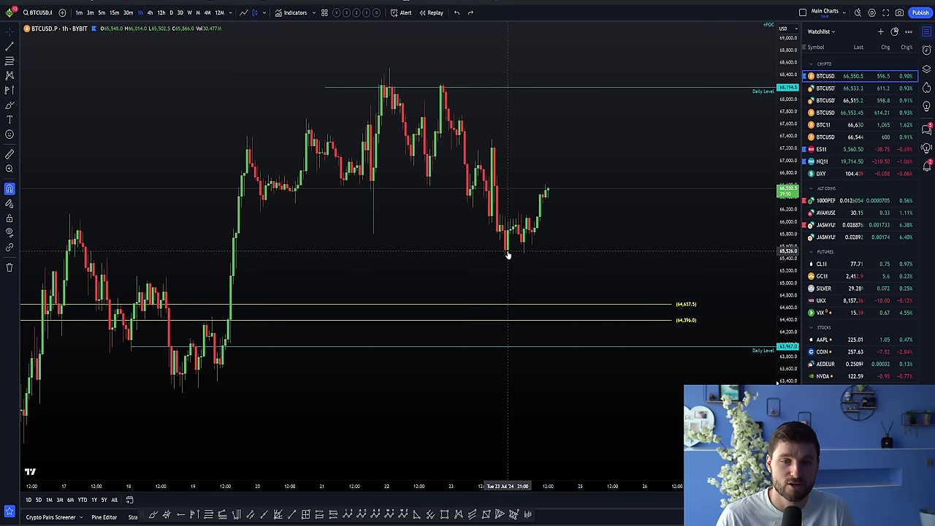
scroll(292, 243, up, 1)
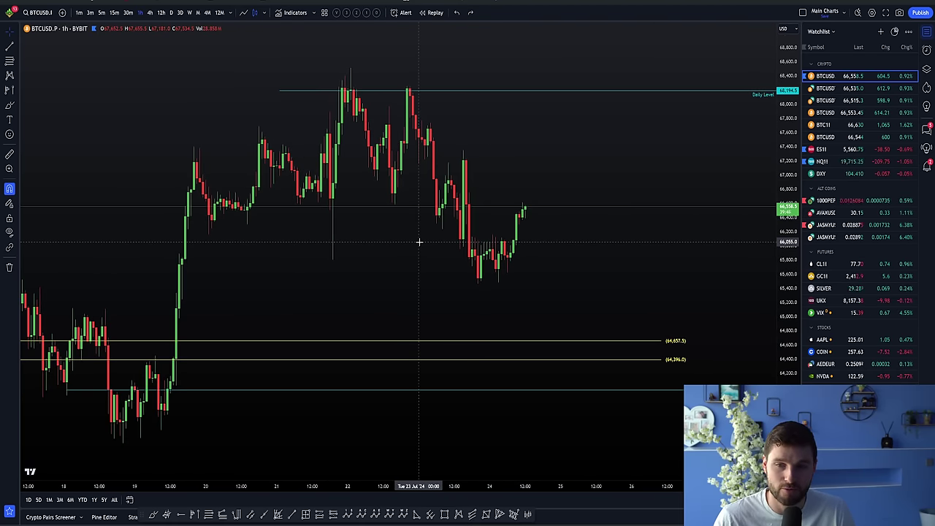
scroll(431, 240, down, 1)
drag(649, 211, 683, 182)
scroll(690, 186, down, 1)
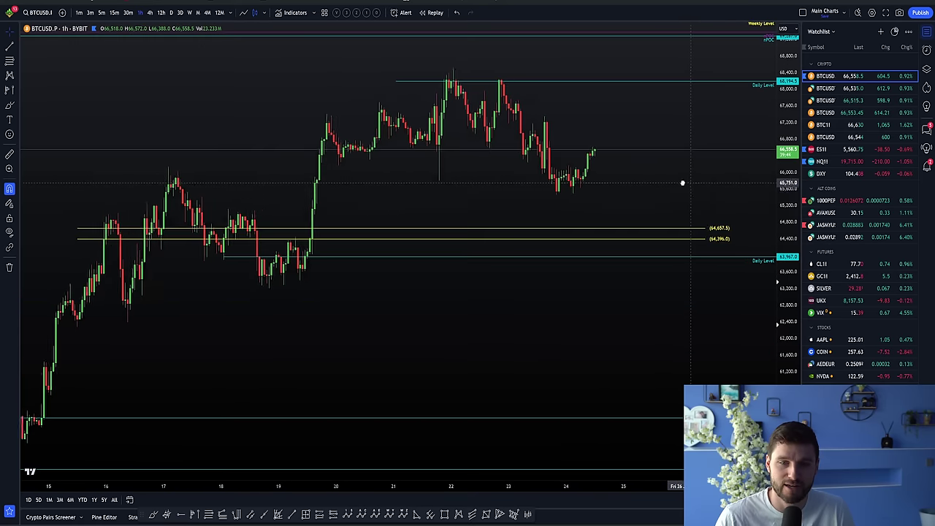
scroll(552, 221, up, 2)
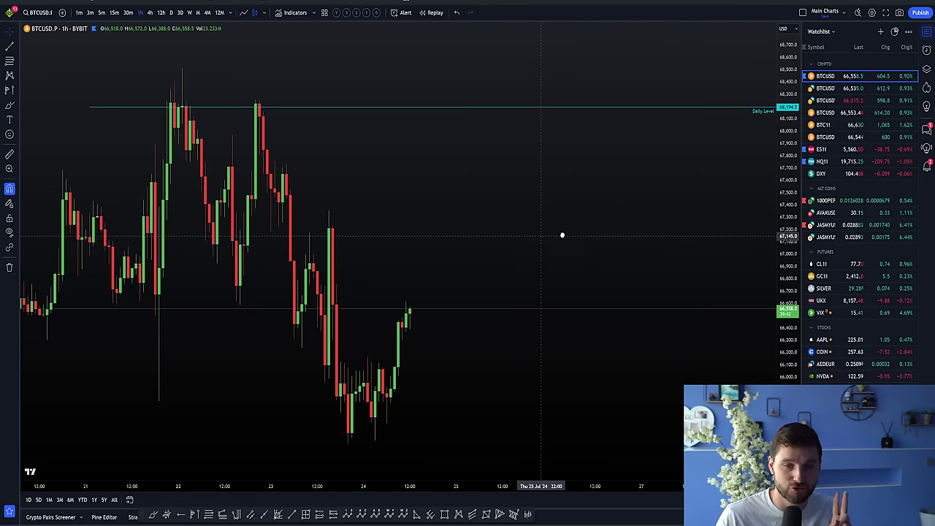
- Draw a horizontal parallel channel from the July 21 wick low at 65,803 up to the July 22 swing high at 68,514.5
drag(562, 235, 635, 235)
click(251, 514)
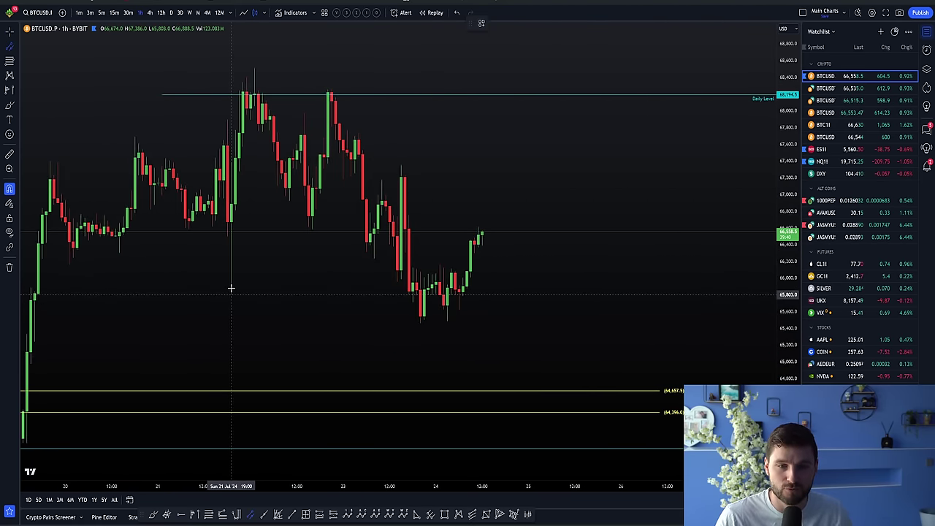
click(231, 288)
shift+click(297, 300)
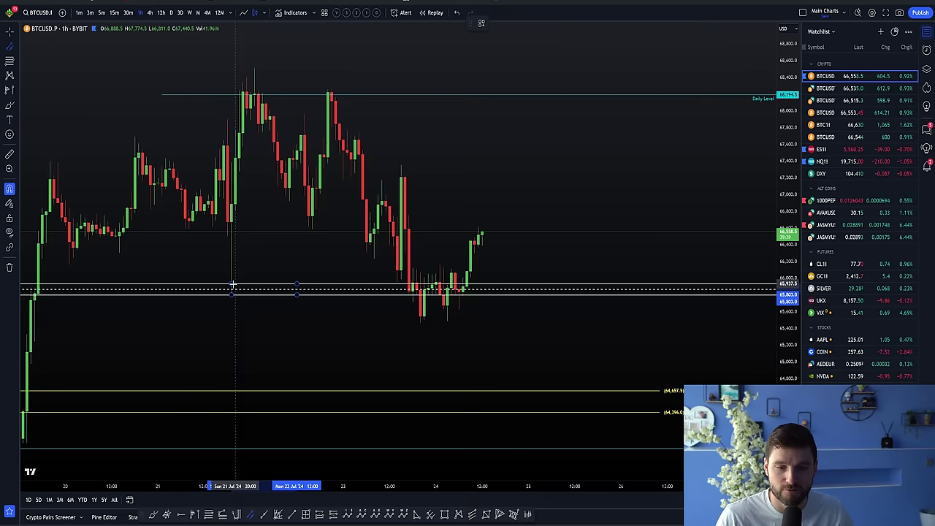
drag(233, 285, 202, 76)
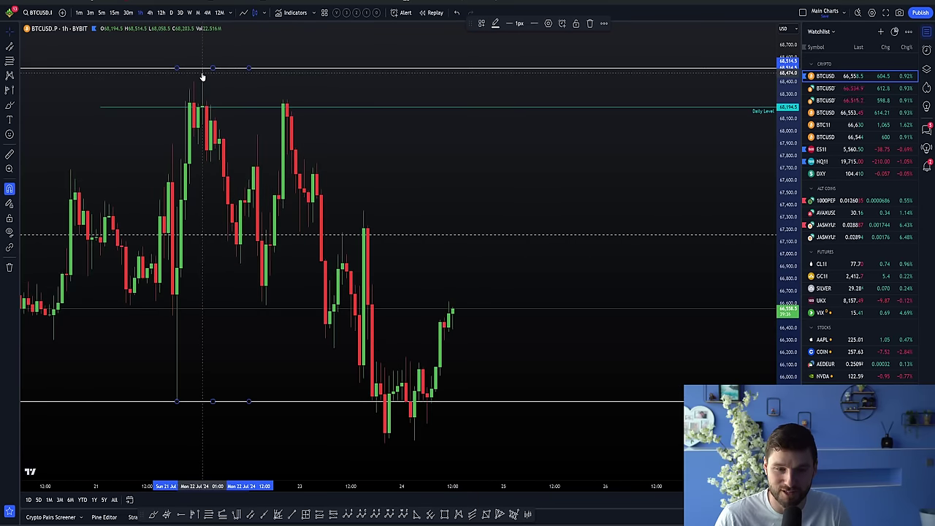
drag(528, 192, 607, 188)
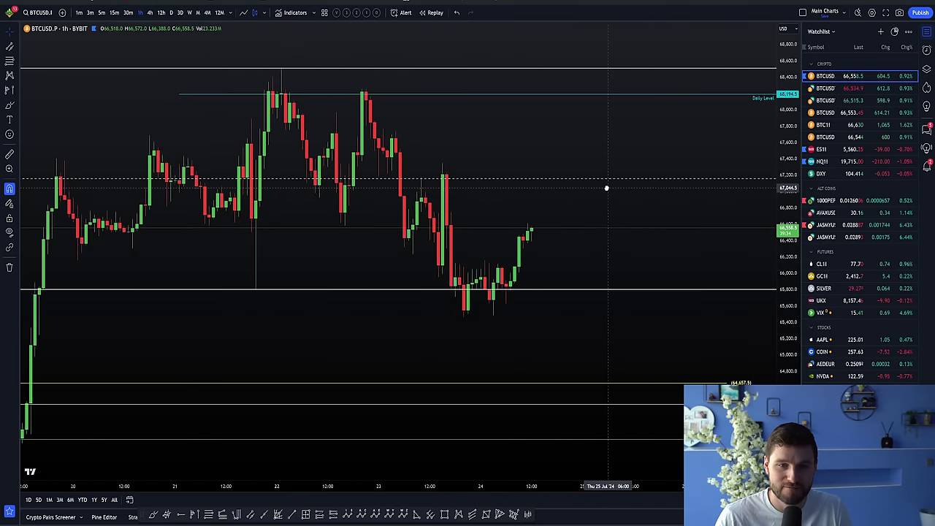
drag(614, 252, 607, 252)
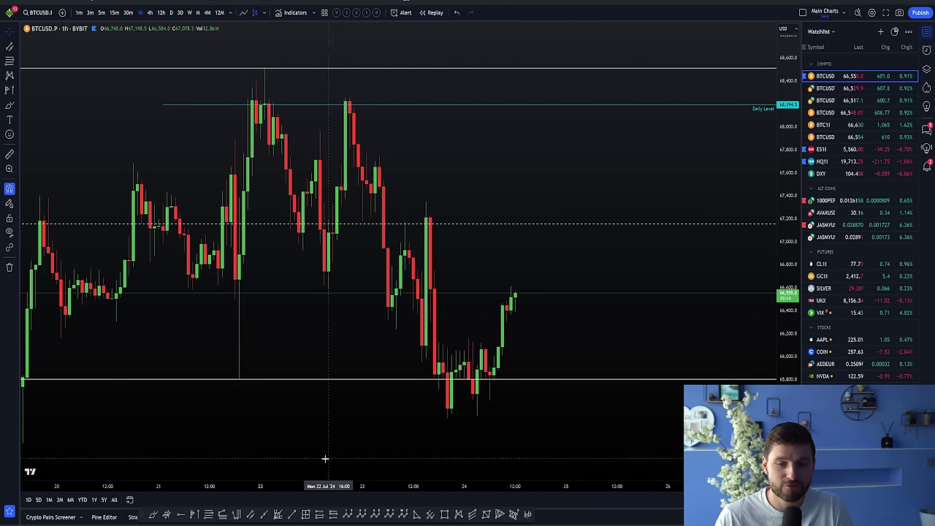
- Place a fixed range volume profile covering July 19 16:00 to July 24 12:00, and check the previous-day levels on the footprint chart
scroll(324, 456, down, 1)
click(195, 515)
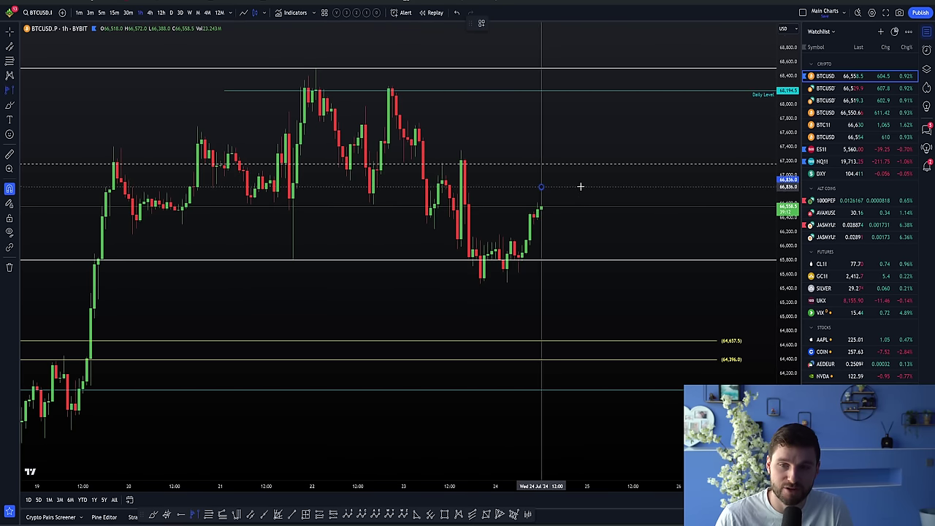
click(540, 187)
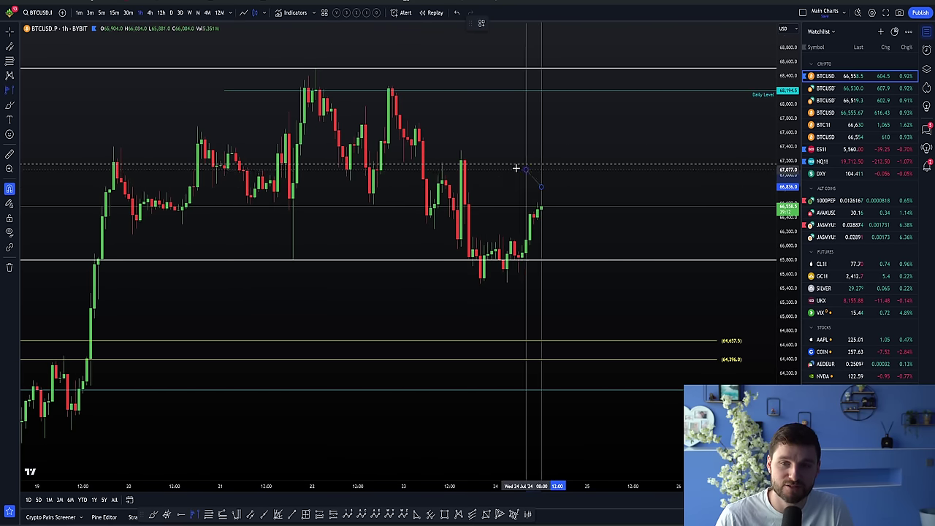
click(98, 130)
scroll(518, 341, up, 1)
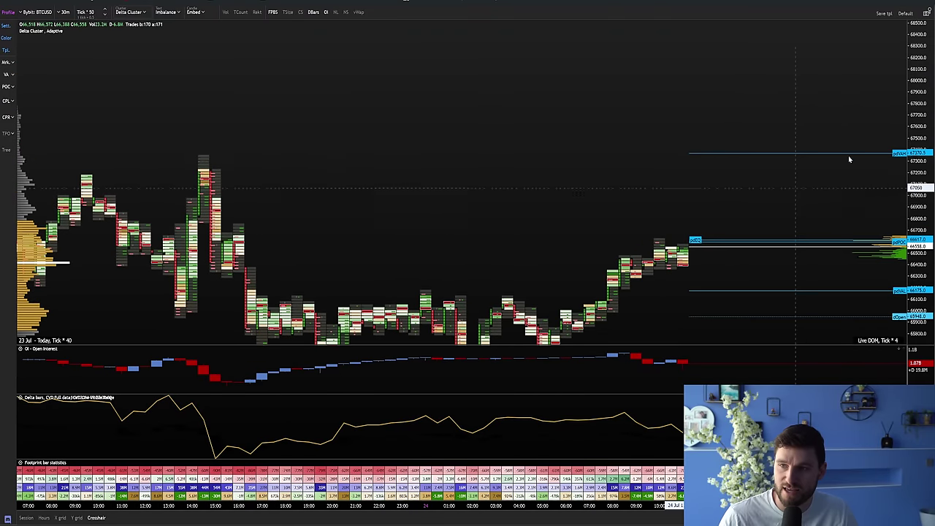
scroll(909, 170, up, 3)
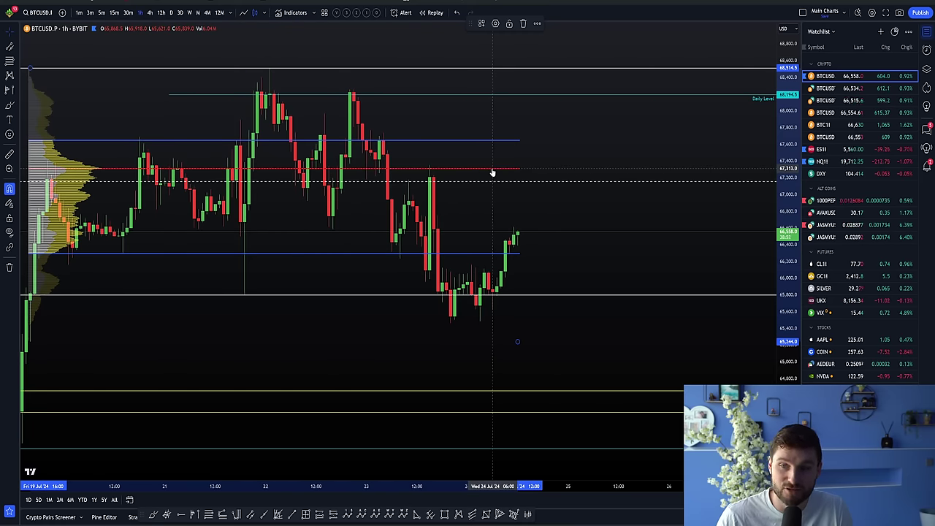
- Brush a circle beside the volume profile's red point-of-control line at about 67,300, and delete both the profile and the circle
click(153, 514)
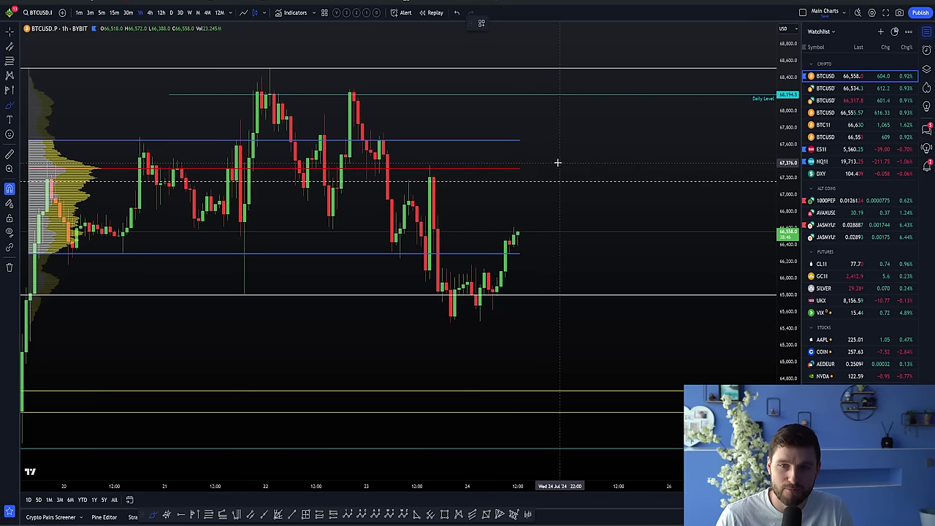
drag(552, 161, 547, 162)
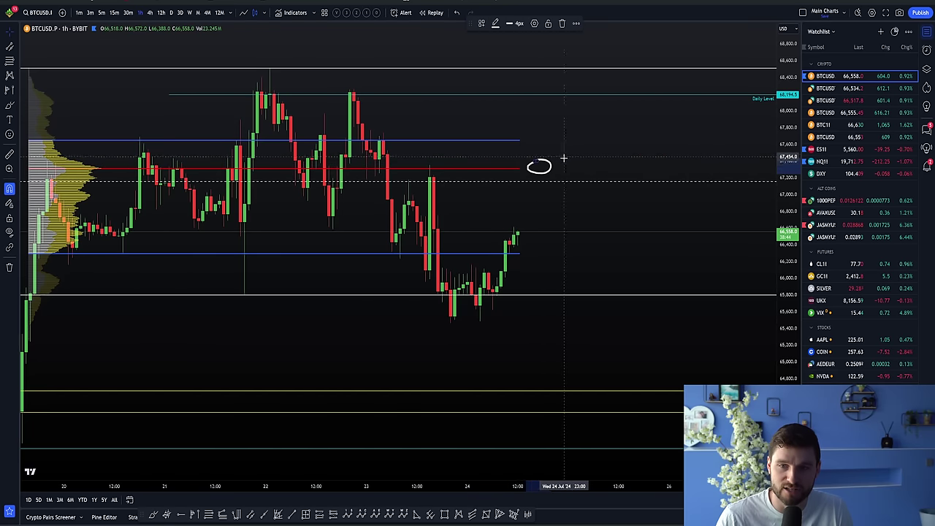
click(506, 172)
key(Delete)
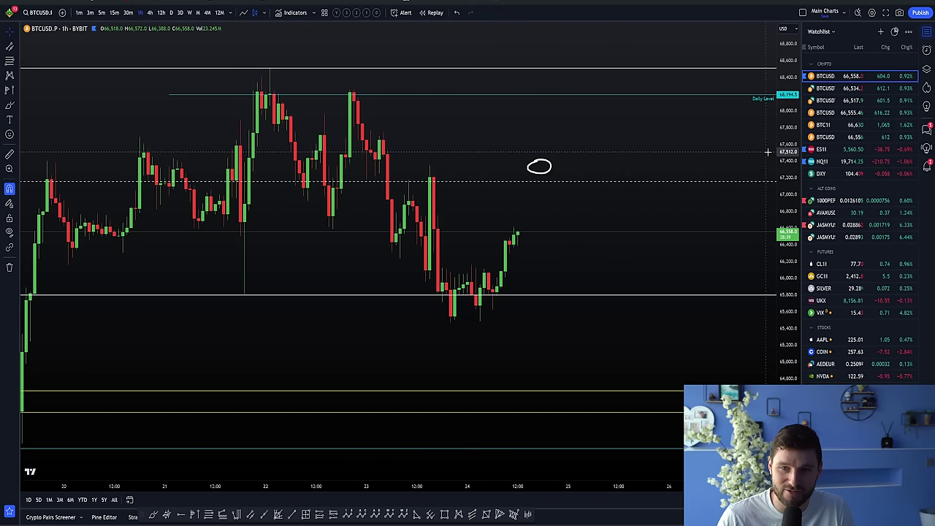
click(551, 172)
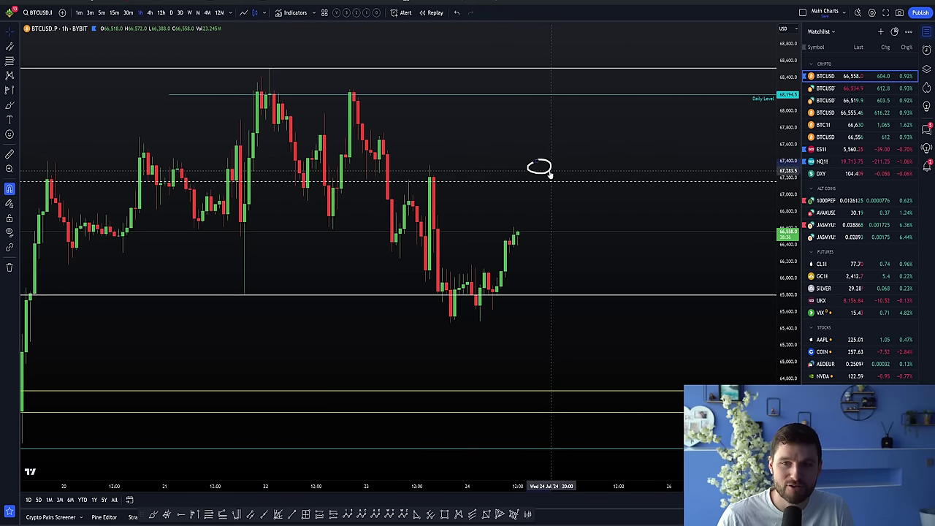
key(Delete)
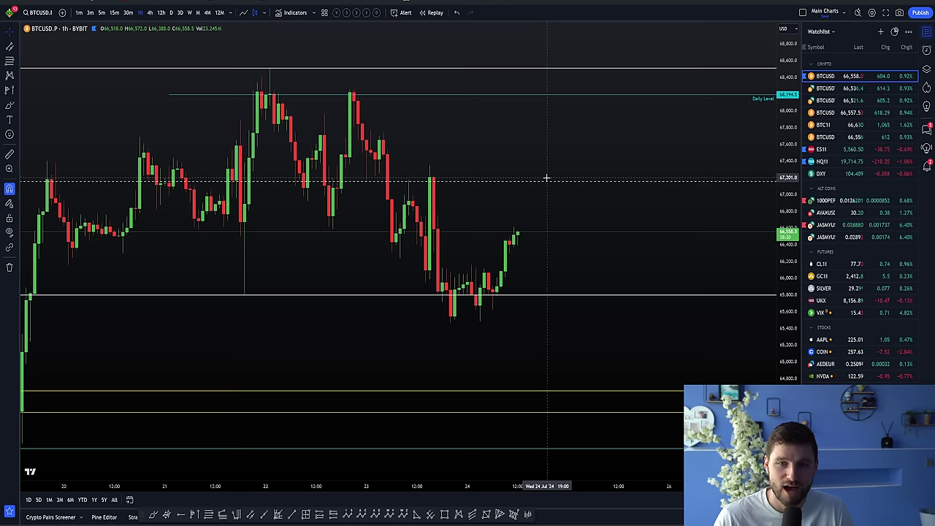
scroll(616, 223, down, 4)
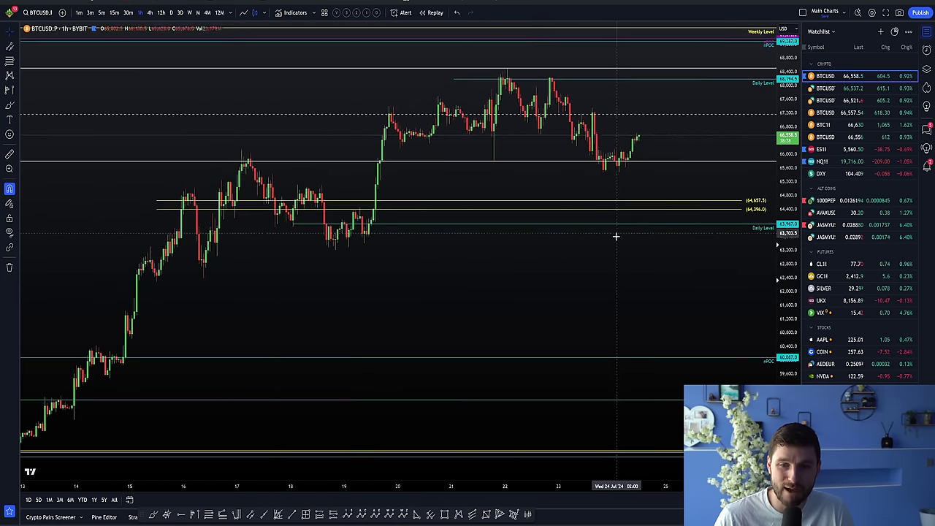
drag(616, 236, 445, 205)
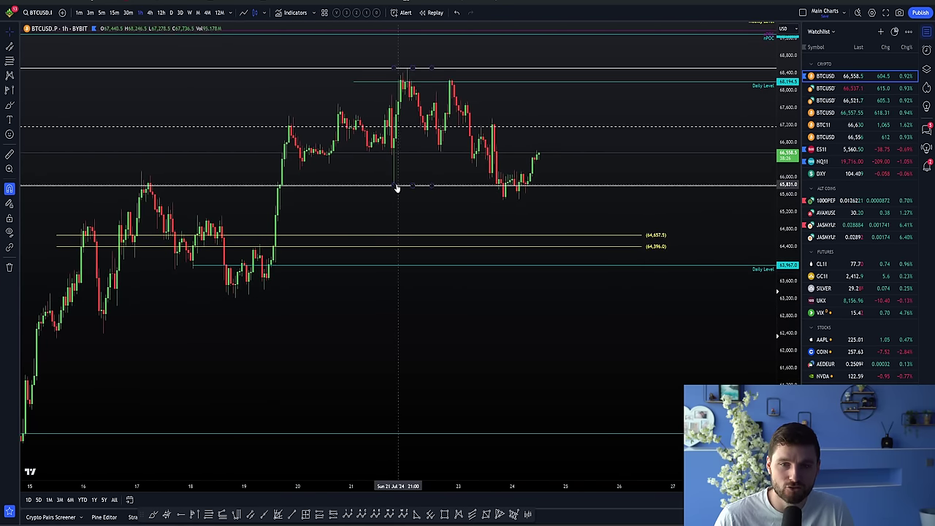
- Extend the parallel channel's lower boundary down to the July 15 swing low at about 62,275
drag(415, 186, 57, 338)
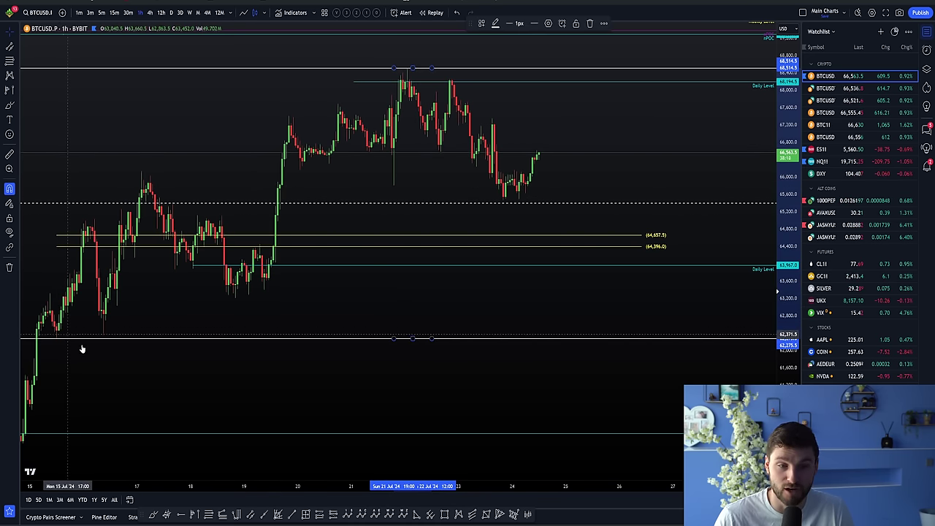
drag(151, 383, 133, 381)
scroll(649, 345, down, 1)
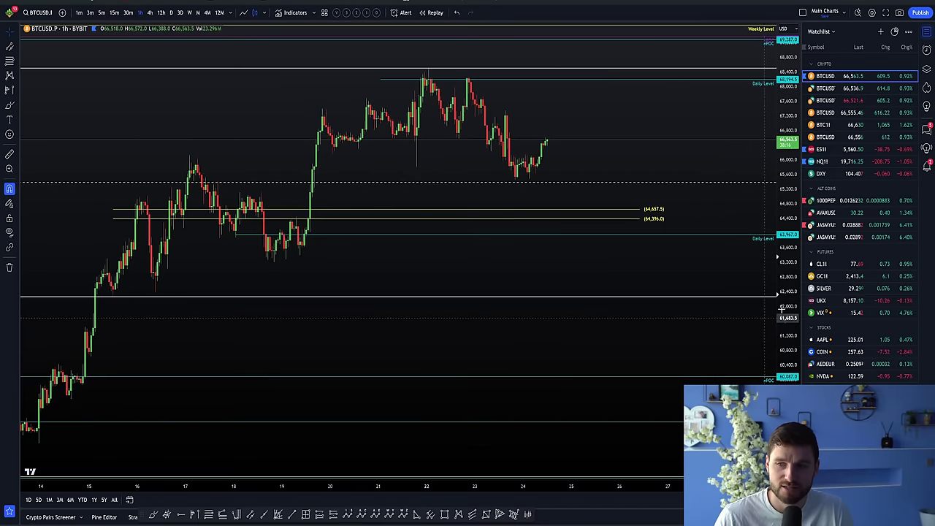
- Examine the new range's midline and the yellow retracement levels at 64,657.5 and 64,396, measured from the July 15 low to the July 22 high
drag(781, 291, 776, 253)
scroll(759, 269, up, 1)
drag(706, 277, 685, 314)
drag(779, 340, 776, 248)
drag(724, 223, 738, 273)
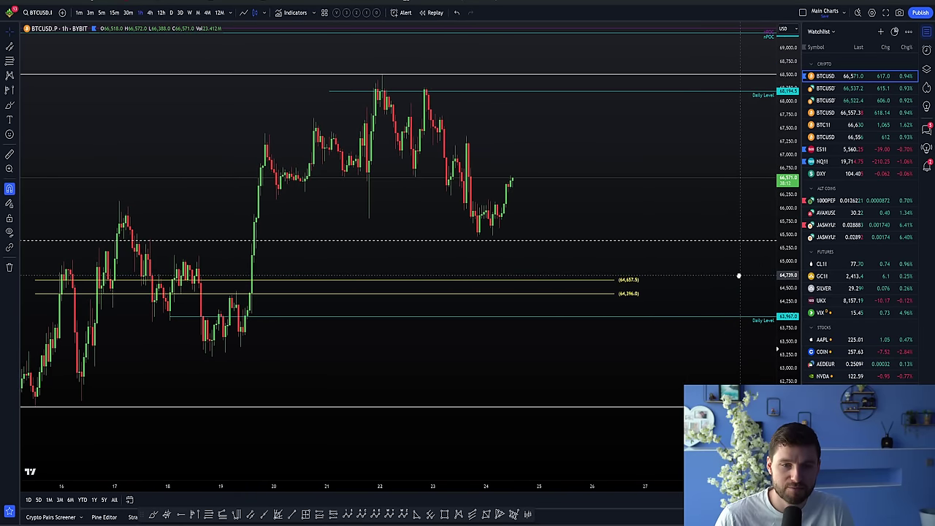
click(590, 281)
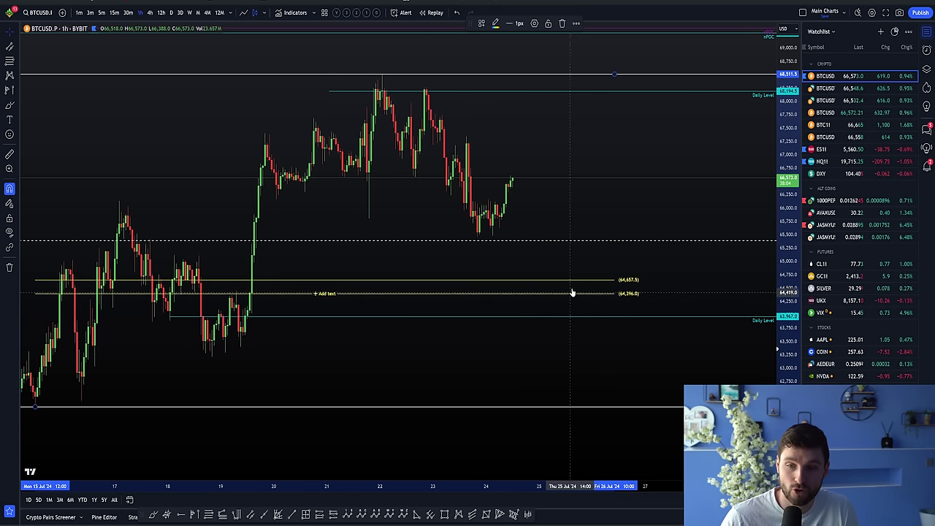
drag(61, 396, 82, 386)
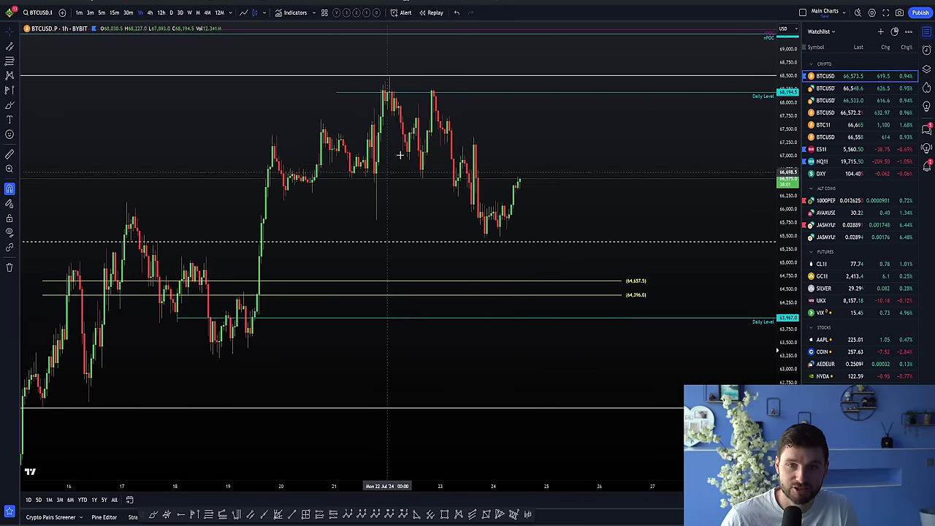
click(391, 77)
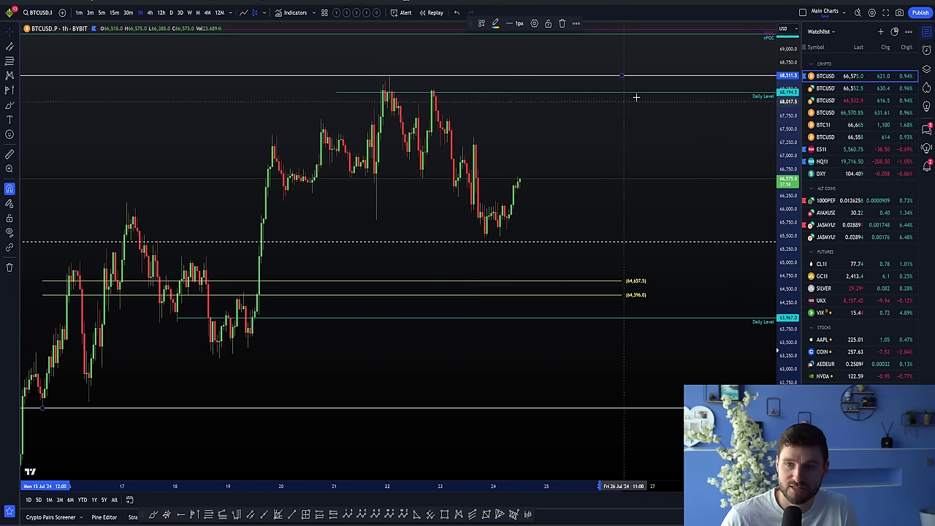
drag(699, 157, 689, 162)
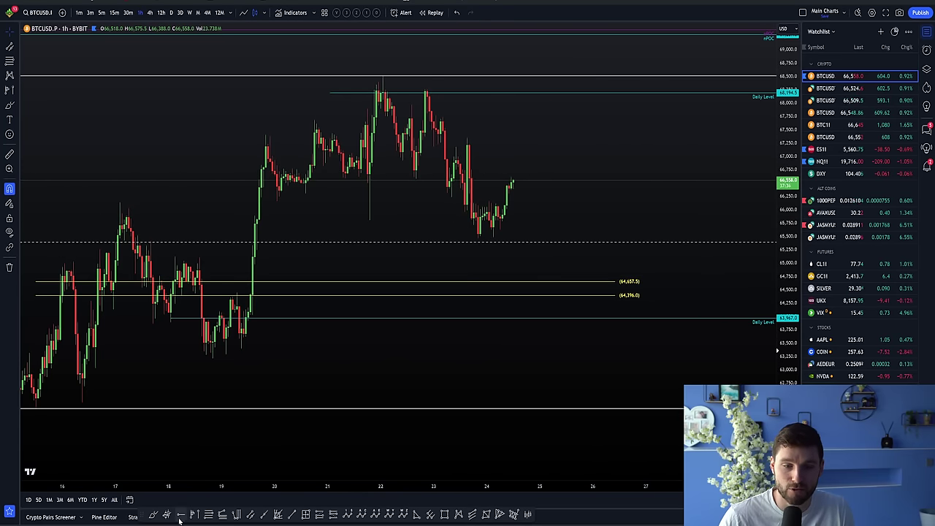
- Place a fixed range volume profile covering July 15 03:00 to July 24 12:00
scroll(614, 233, down, 1)
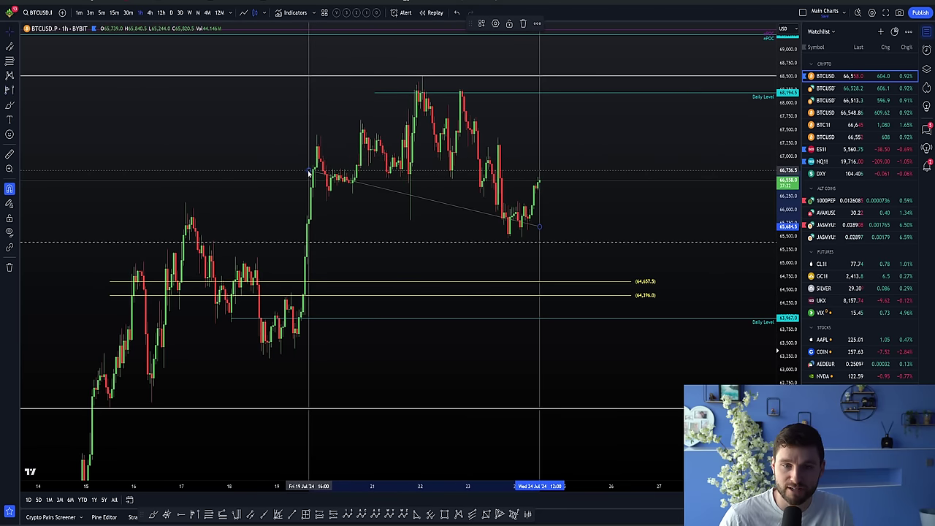
click(91, 106)
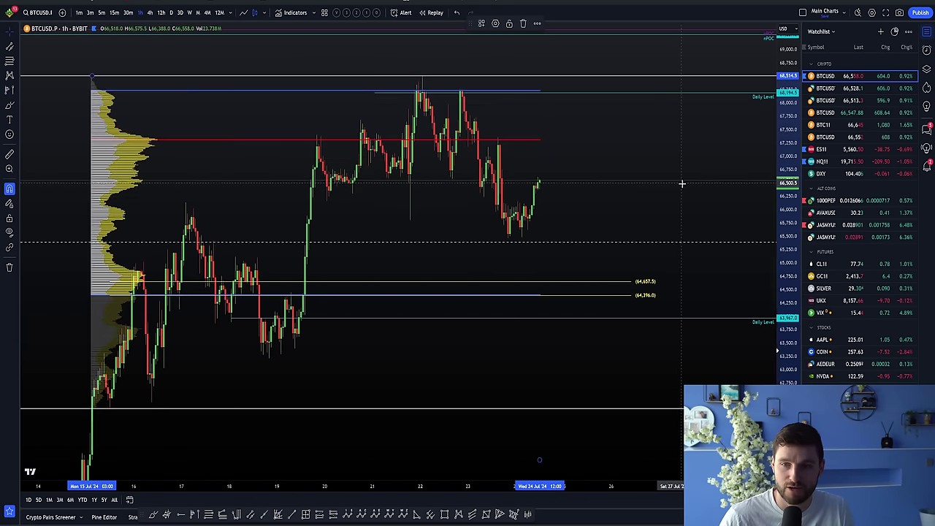
drag(786, 197, 783, 159)
drag(700, 160, 640, 190)
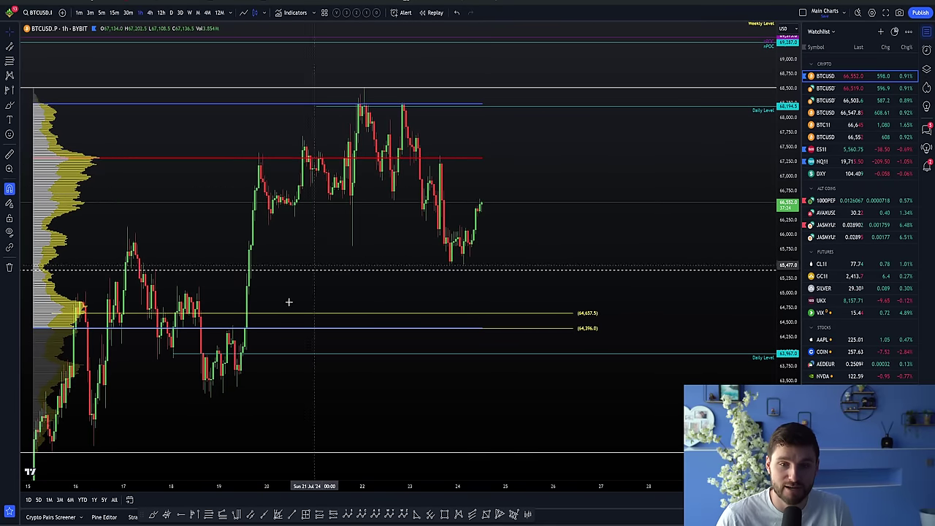
- Place a second fixed range volume profile from July 19 16:00 to July 24 12:00 to compare with the first, and delete it
click(194, 514)
click(481, 204)
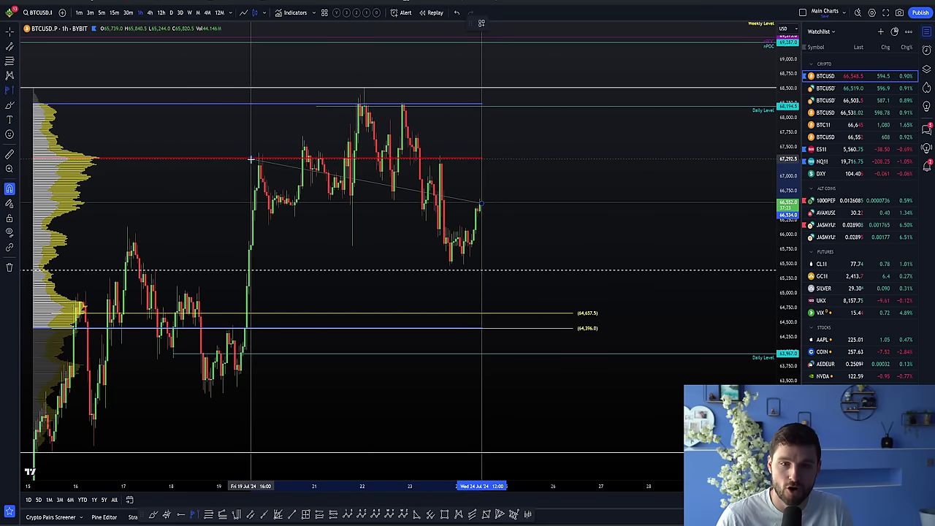
click(251, 158)
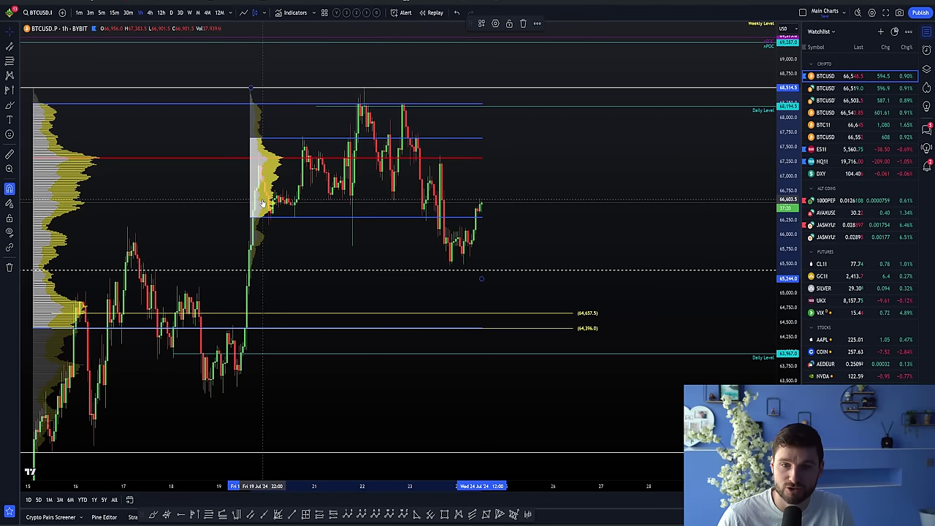
key(Delete)
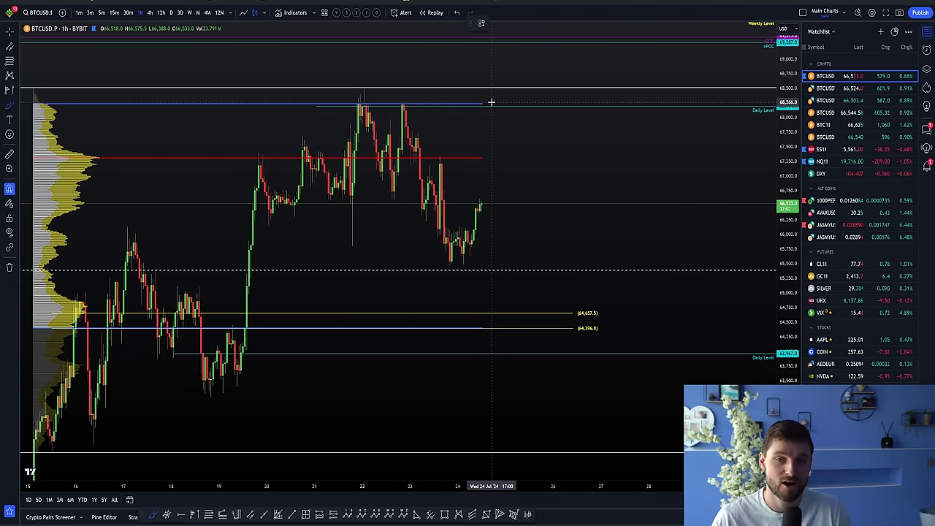
- Brush a projected price path from the latest candle up to about 67,200 and down to the 64,396 level, and undo it
mouse_move(486, 204)
mouse_down()
mouse_move(505, 168)
mouse_move(575, 332)
mouse_up()
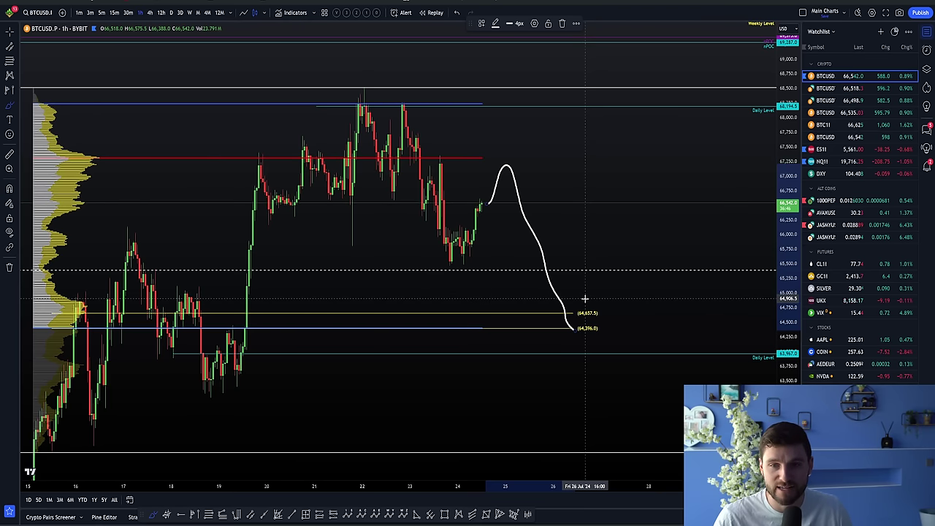
key(ctrl+z)
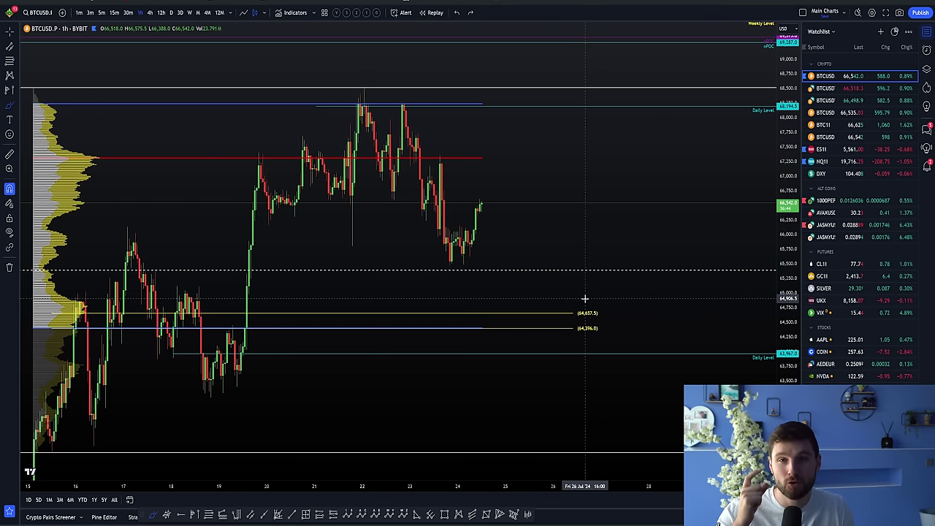